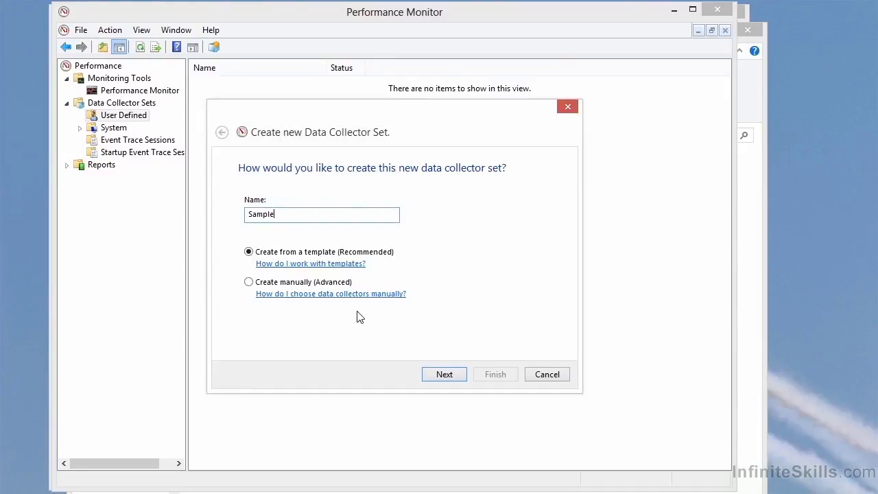
Choose manual creation for the Sample data collector set and include performance counter data logs.
left_click(249, 284)
left_click(445, 375)
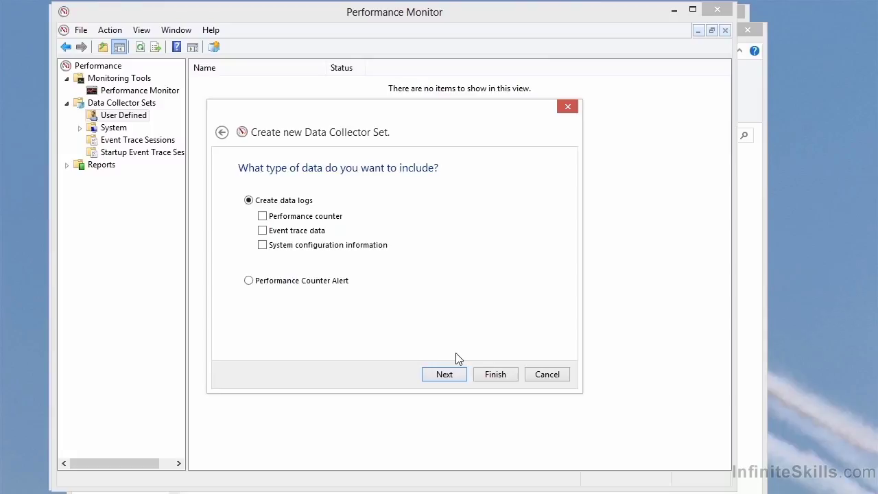
left_click(316, 219)
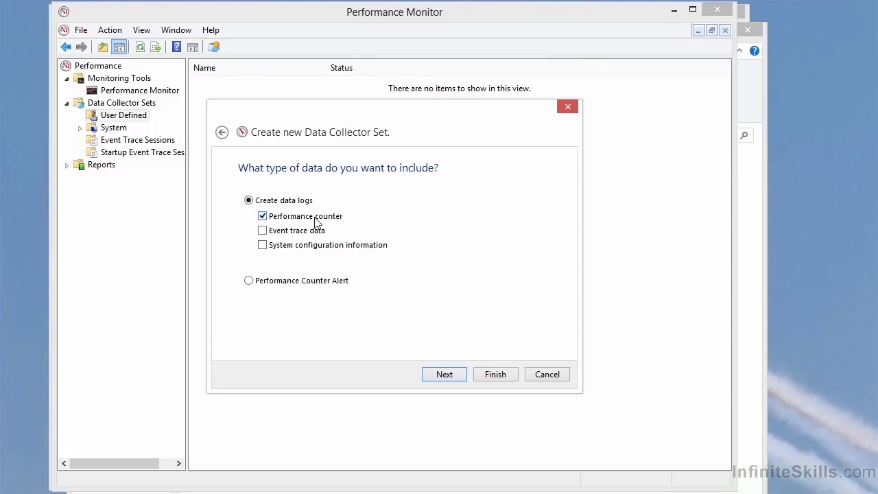
left_click(446, 379)
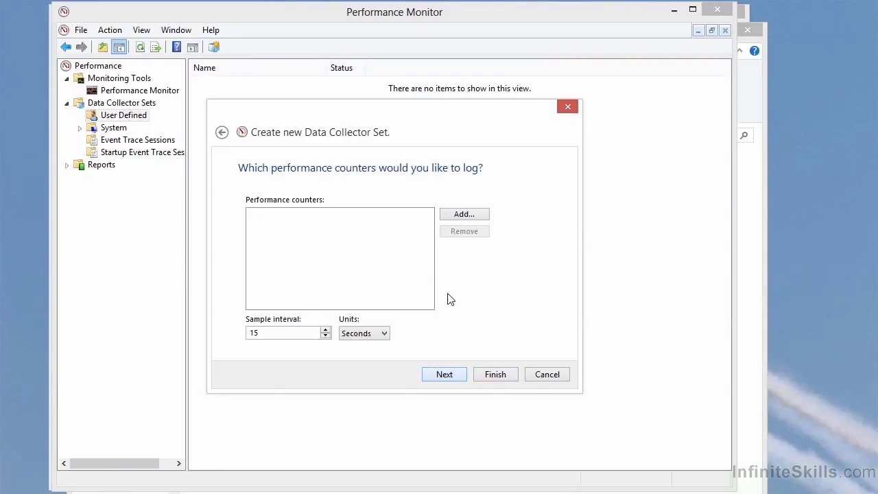
Add the PhysicalDisk counters Avg. Disk sec/Read and Avg. Disk sec/Write for instances 0 D: and 1 C:.
left_click(453, 216)
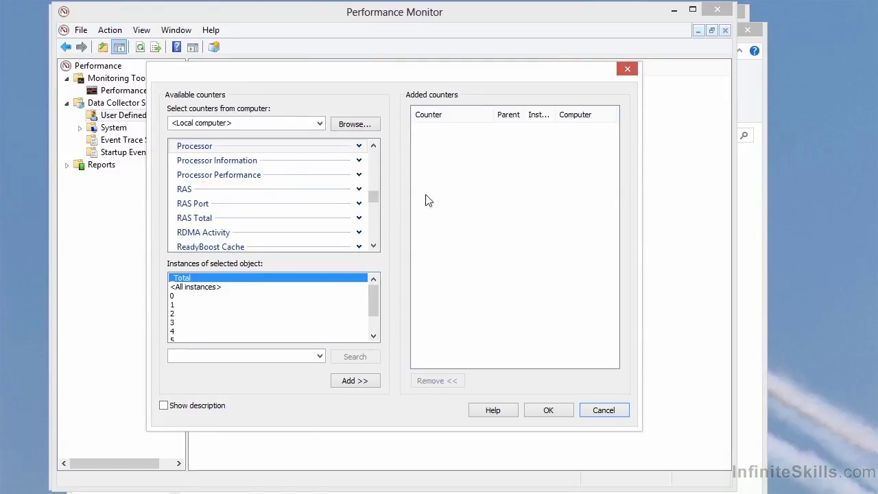
left_click(375, 163)
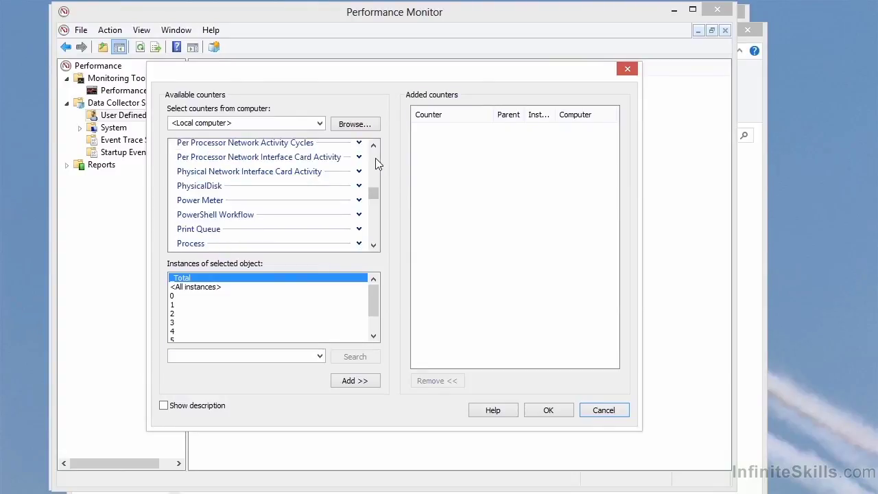
left_click(359, 186)
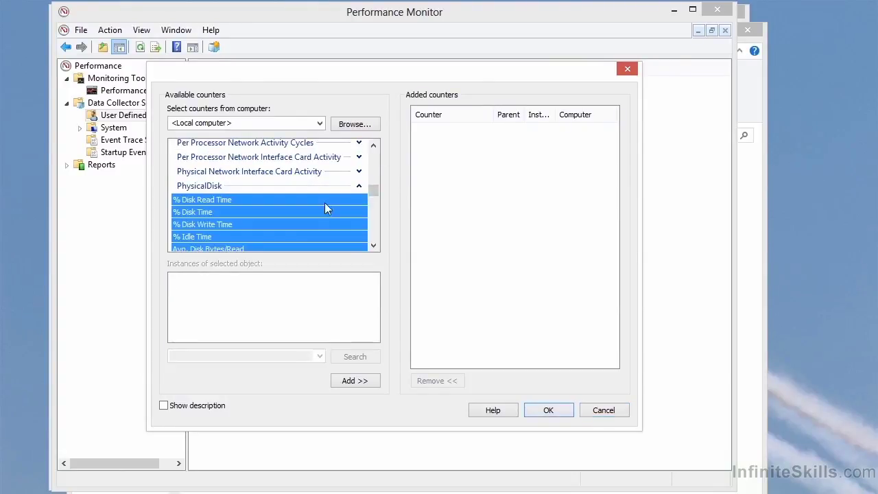
scroll(377, 246, "down", 4)
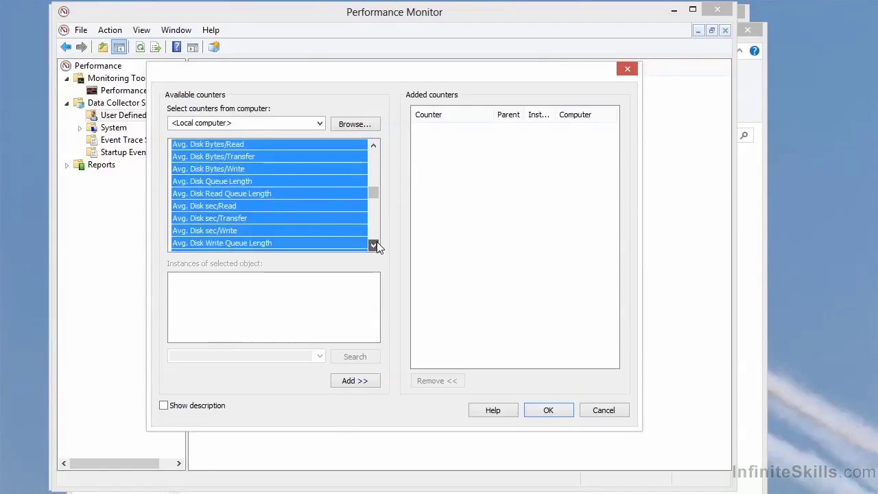
left_click(232, 170)
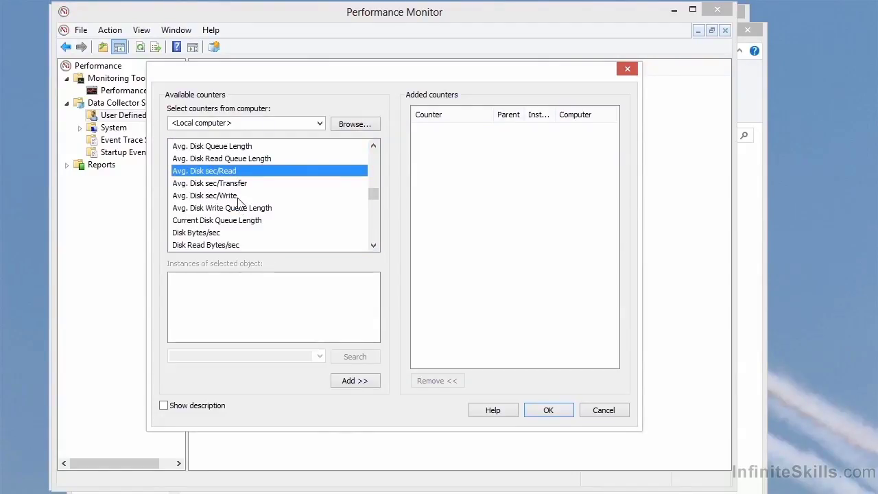
left_click(238, 196, "ctrl")
left_click_drag(185, 296, 186, 305)
left_click(351, 382)
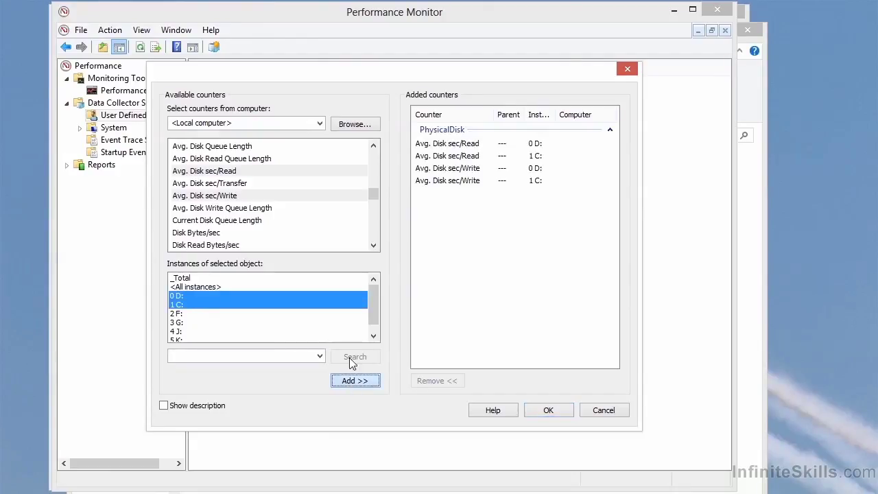
Add all SQLServer:Buffer Manager counters and confirm the counter selection.
scroll(376, 234, "down", 5)
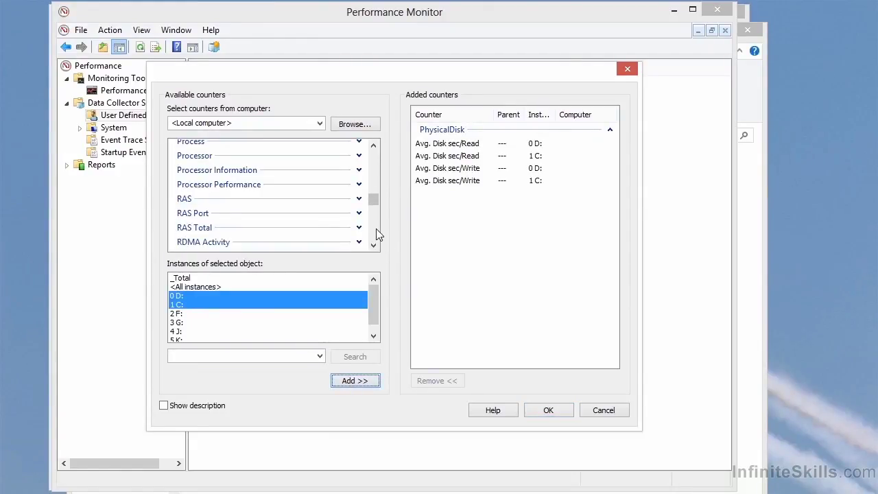
scroll(376, 234, "down", 3)
scroll(376, 234, "down", 3)
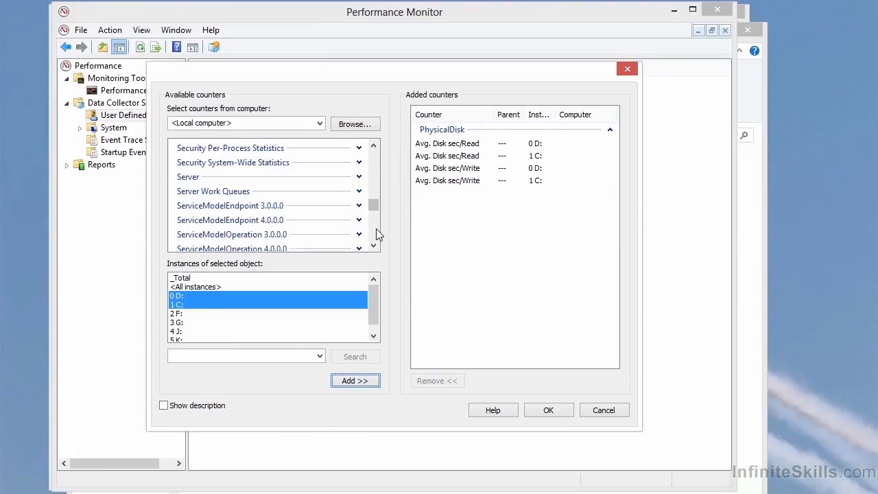
scroll(376, 233, "down", 3)
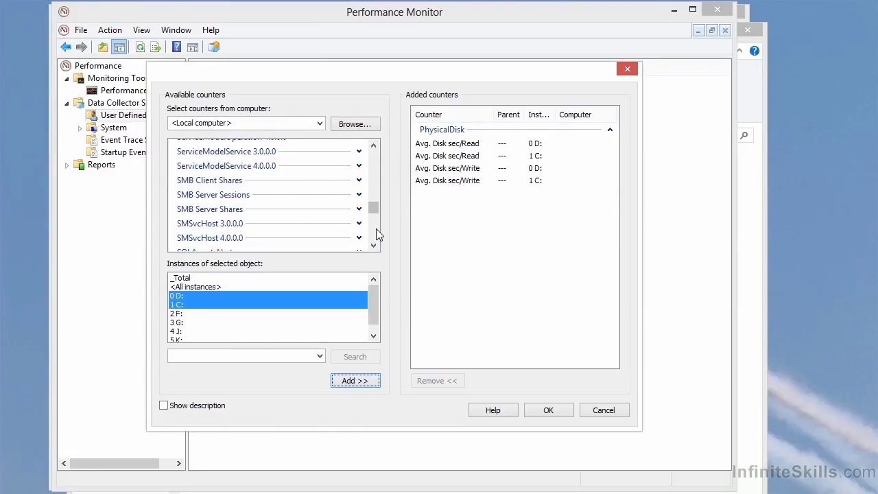
scroll(376, 234, "down", 3)
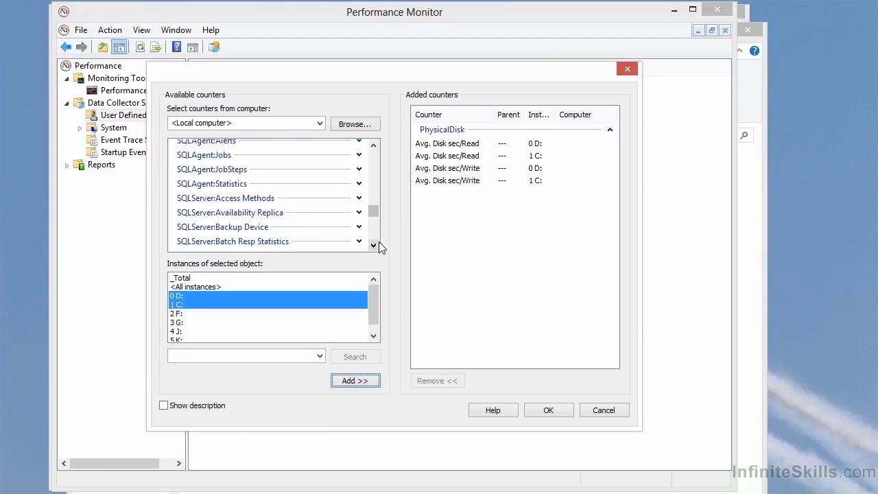
left_click(377, 248)
left_click(377, 247)
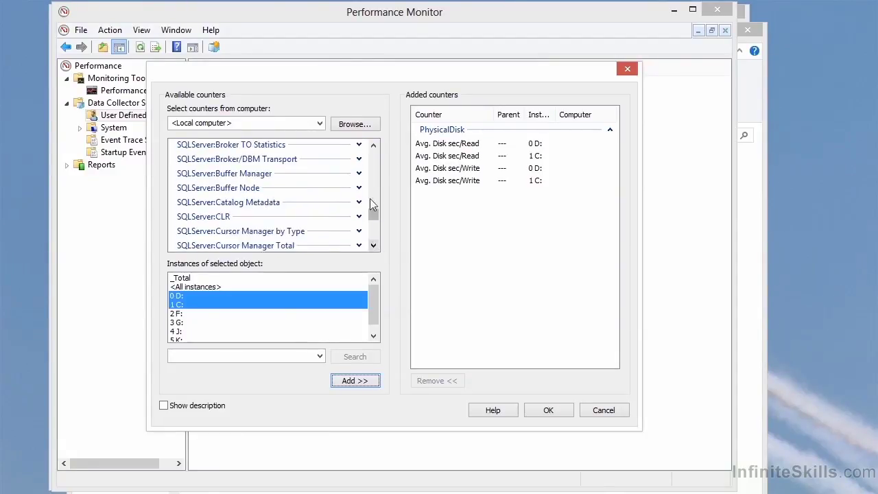
left_click(358, 174)
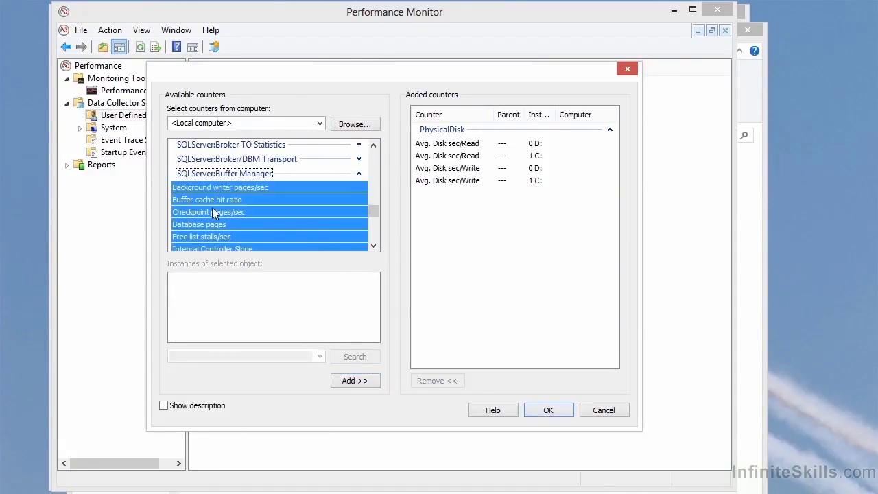
left_click(353, 381)
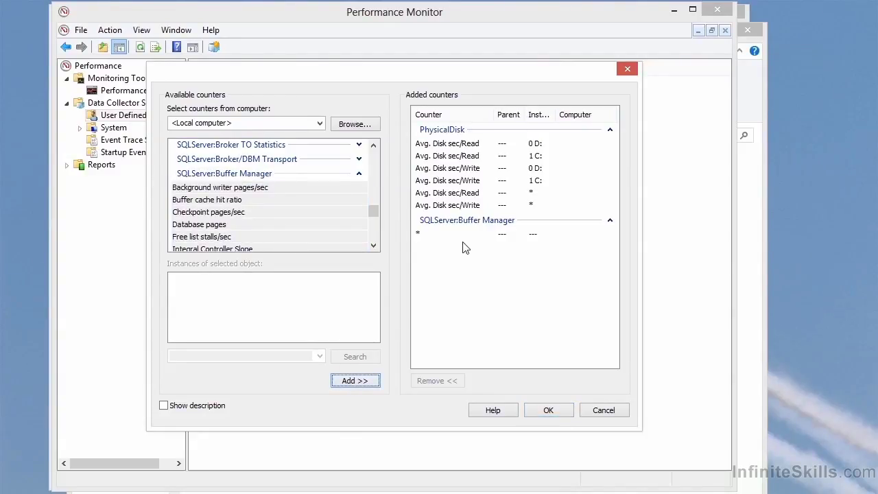
left_click(539, 414)
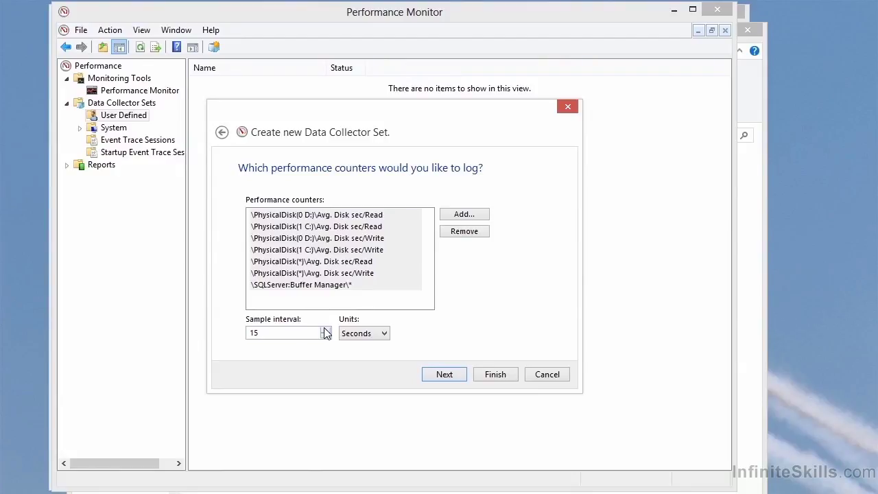
Set the sample interval to 1, keeping seconds as the unit.
left_click(384, 336)
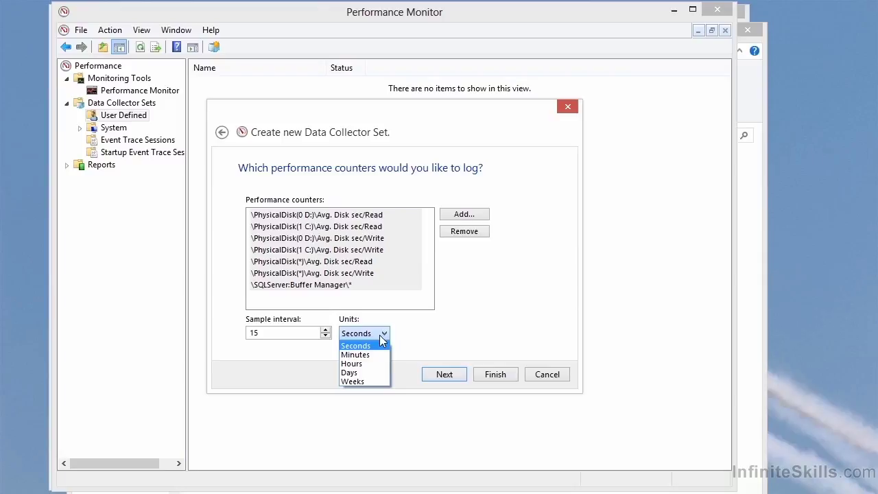
left_click(382, 336)
left_click_drag(315, 333, 238, 341)
type("1")
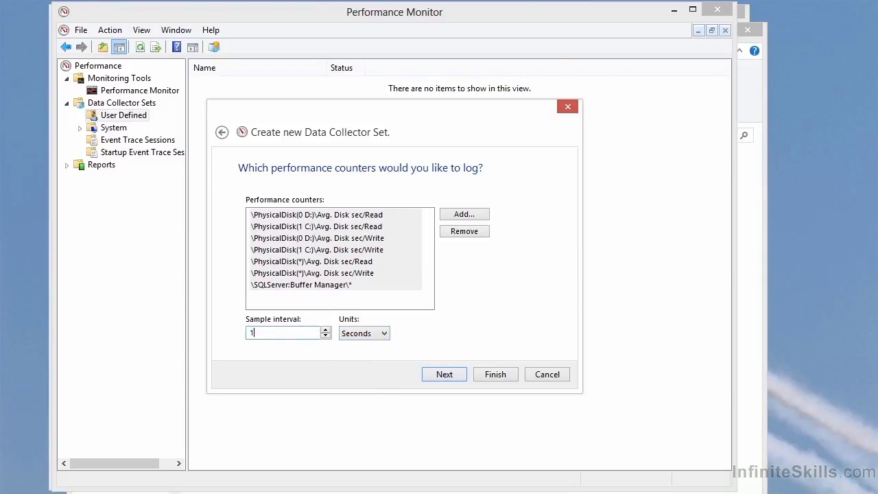
Accept the default root directory and run-as account, and finish the data collector set with Save and close.
left_click(444, 376)
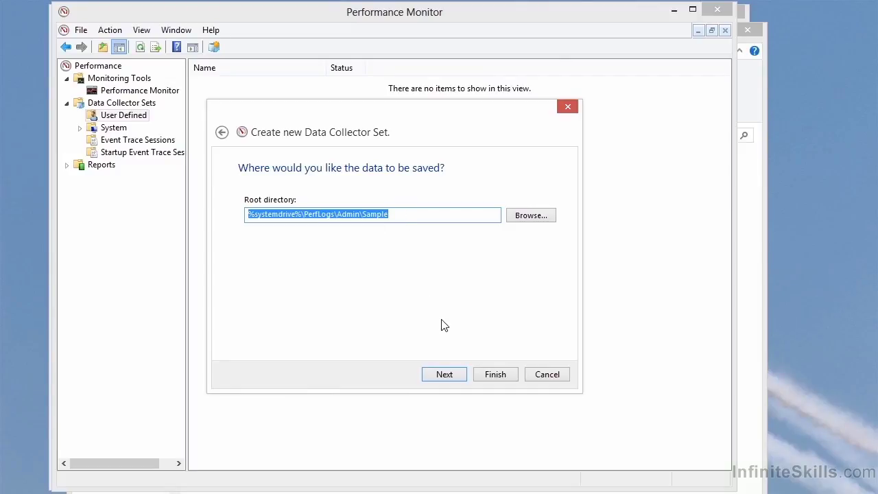
left_click(440, 376)
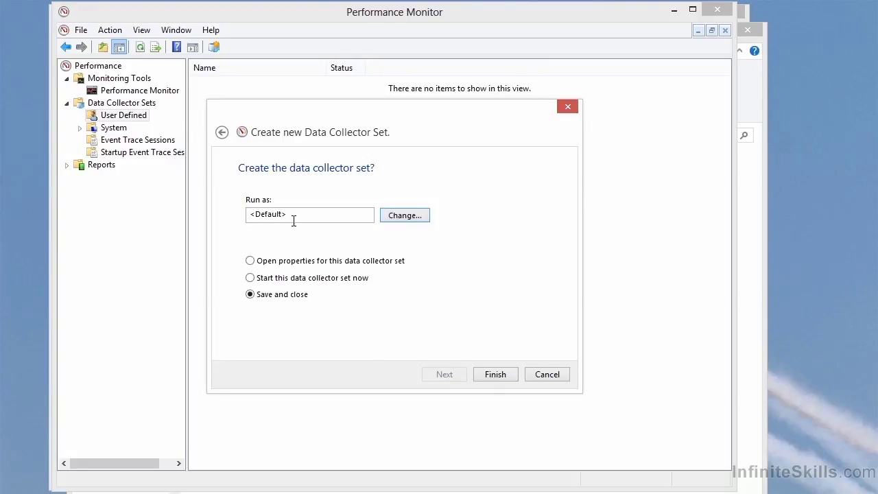
left_click(496, 375)
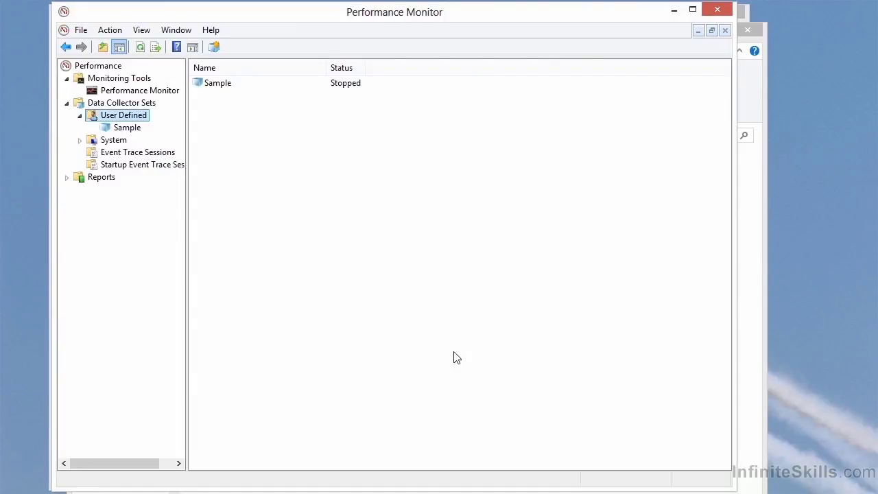
Start the user-defined Sample data collector set.
left_click(123, 130)
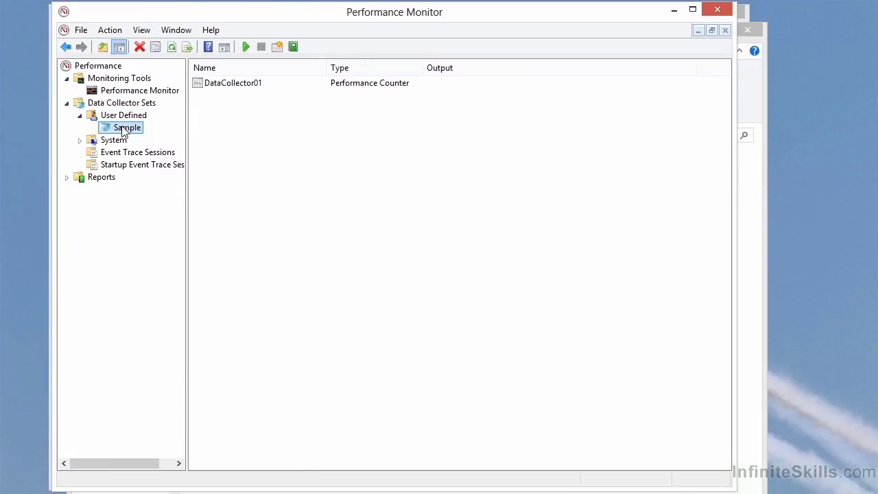
right_click(123, 131)
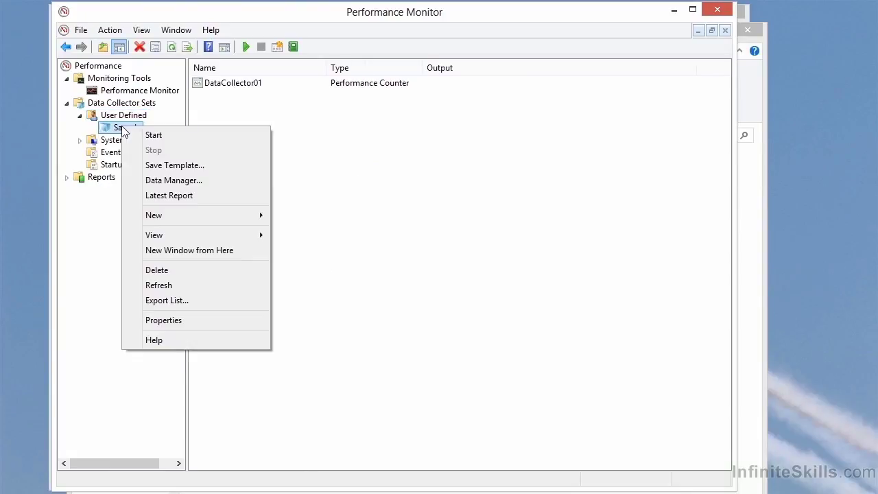
left_click(143, 135)
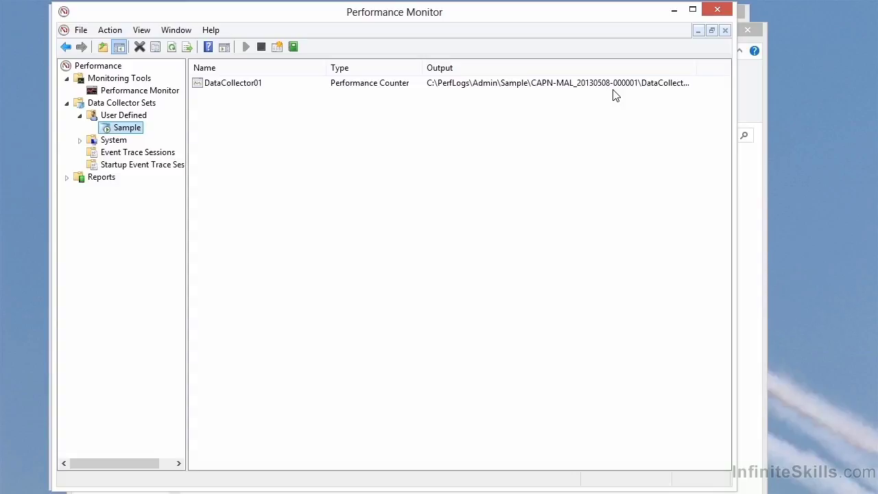
Fit the Output column to its full log path and stop the Sample data collector set.
double_click(697, 67)
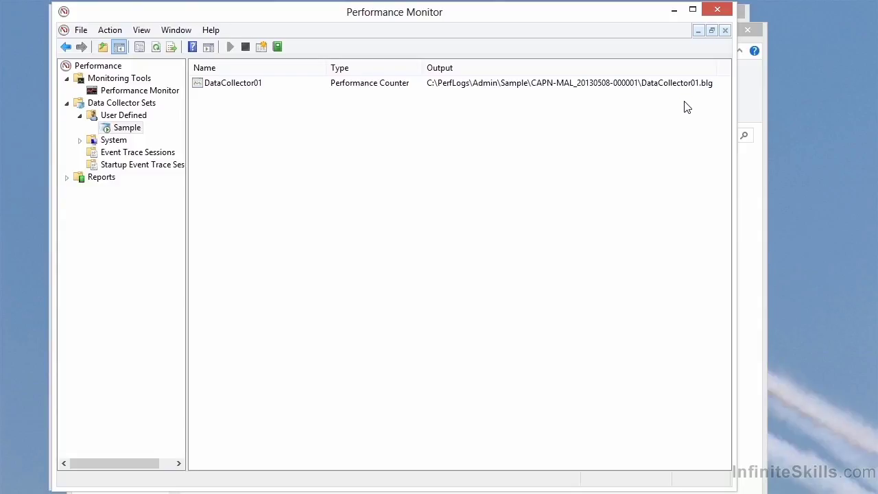
right_click(124, 130)
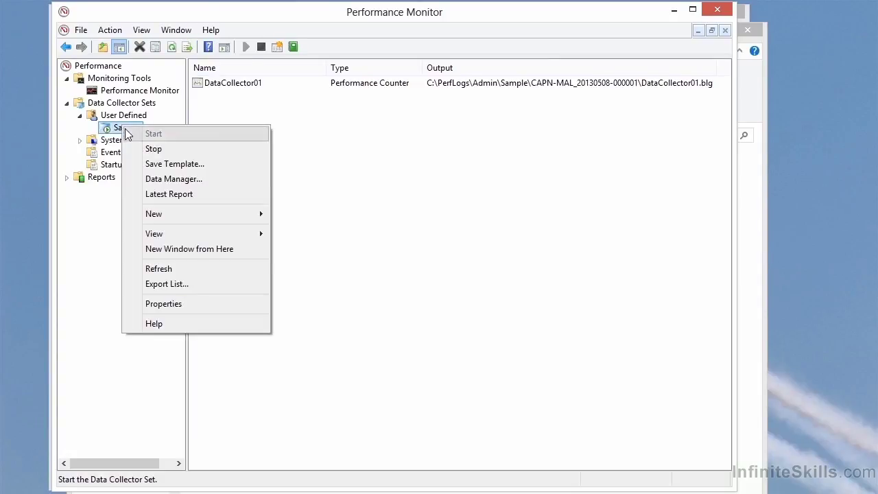
left_click(176, 149)
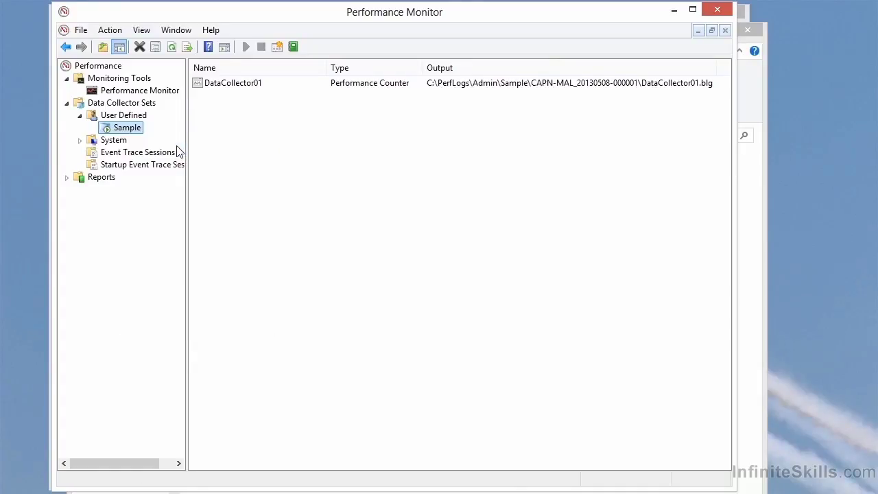
left_click(172, 92)
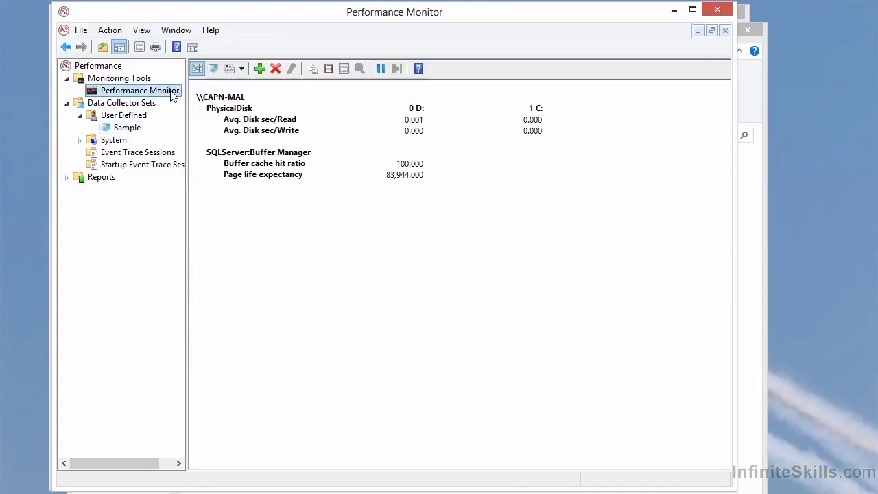
left_click(218, 75)
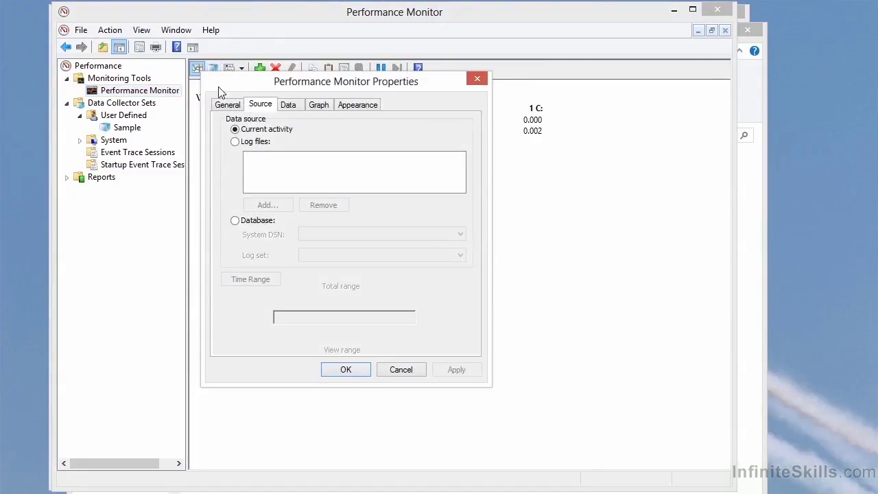
left_click(242, 144)
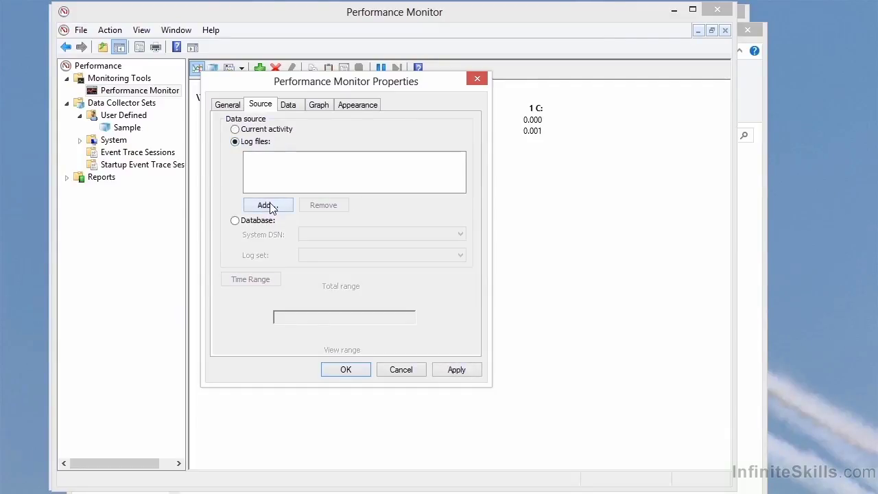
left_click(269, 206)
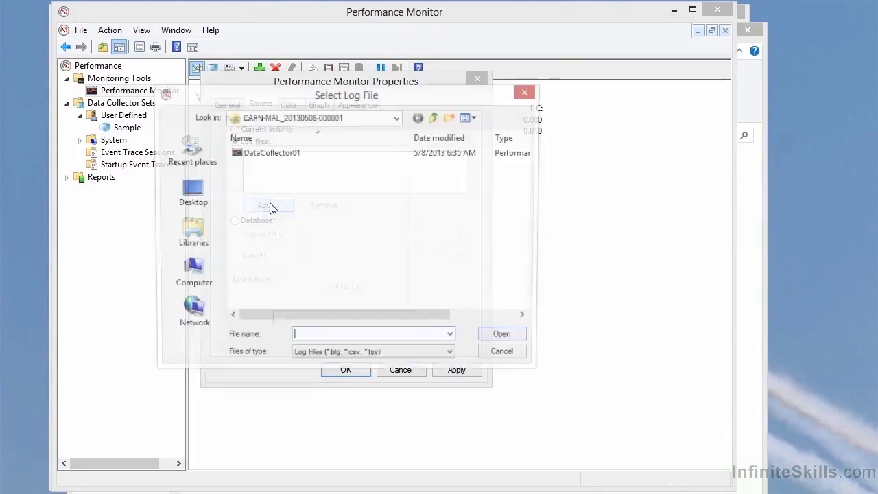
left_click(363, 119)
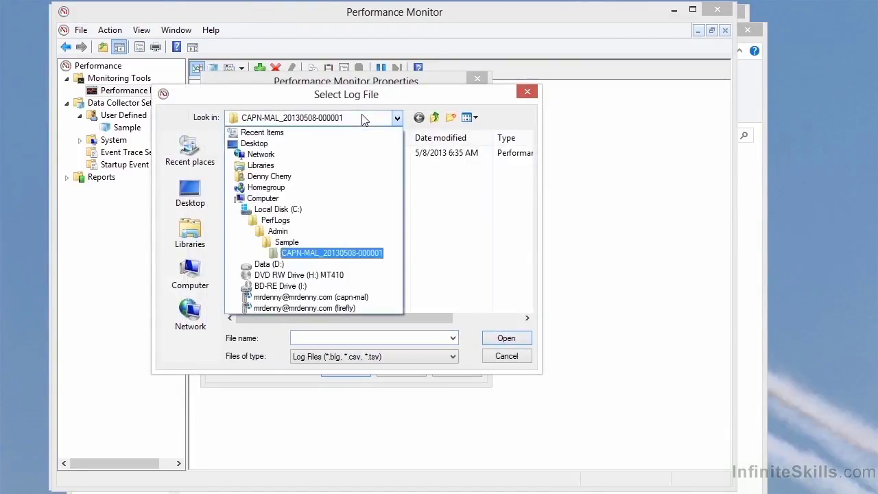
left_click(378, 253)
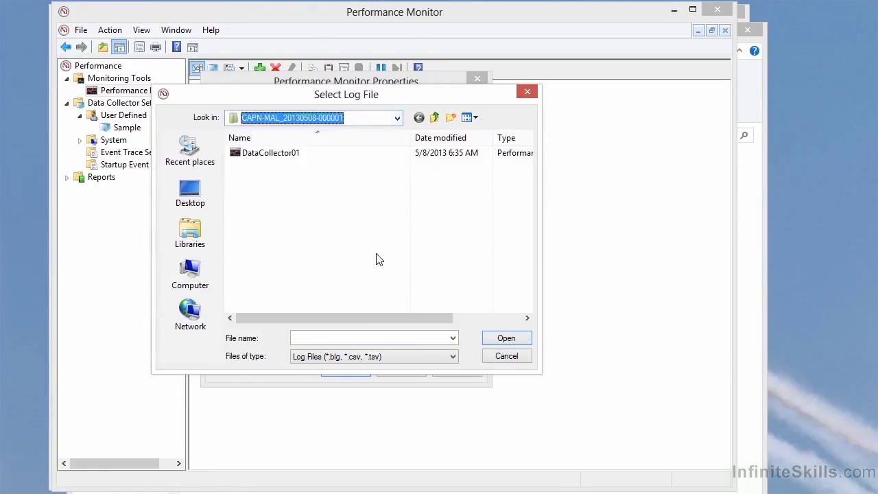
double_click(291, 156)
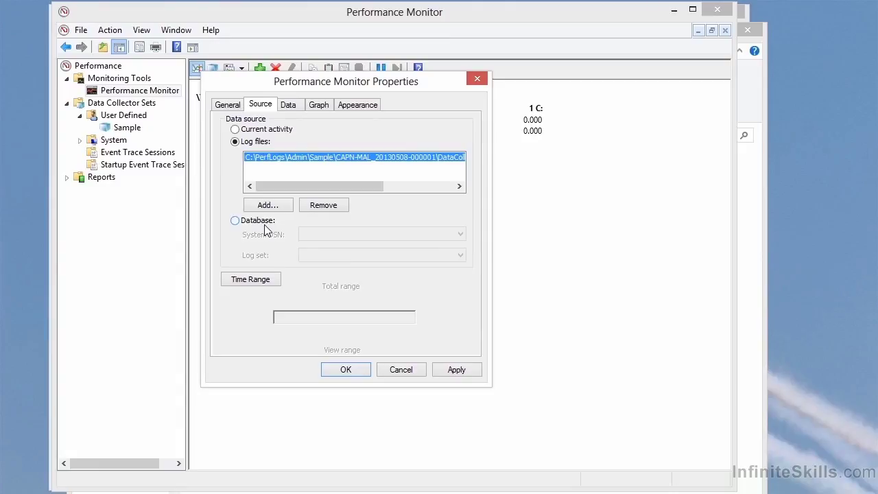
Load the log file's time range, keep the full 6:34:45 AM to 6:35:36 AM span, and accept the data source settings.
left_click(266, 283)
mouse_move(276, 320)
left_mouse_down()
mouse_move(355, 324)
mouse_move(276, 322)
left_mouse_up()
mouse_move(412, 317)
left_mouse_down()
mouse_move(360, 328)
mouse_move(412, 318)
left_mouse_up()
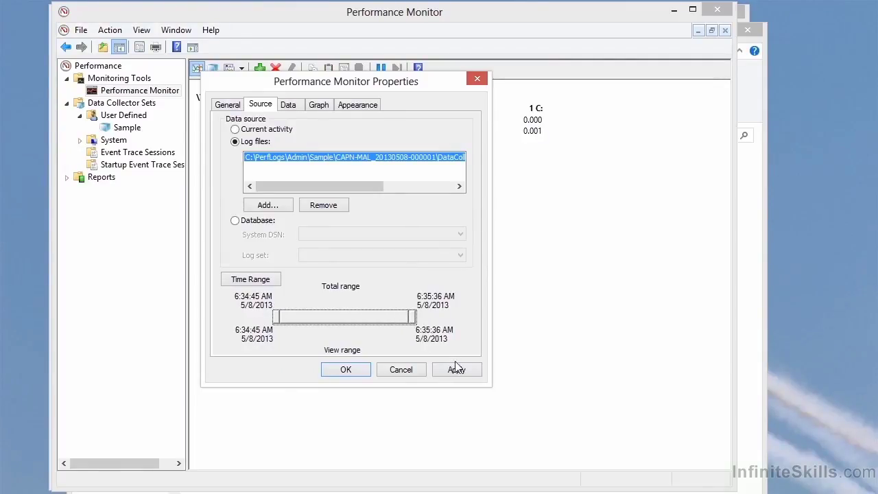
left_click(359, 369)
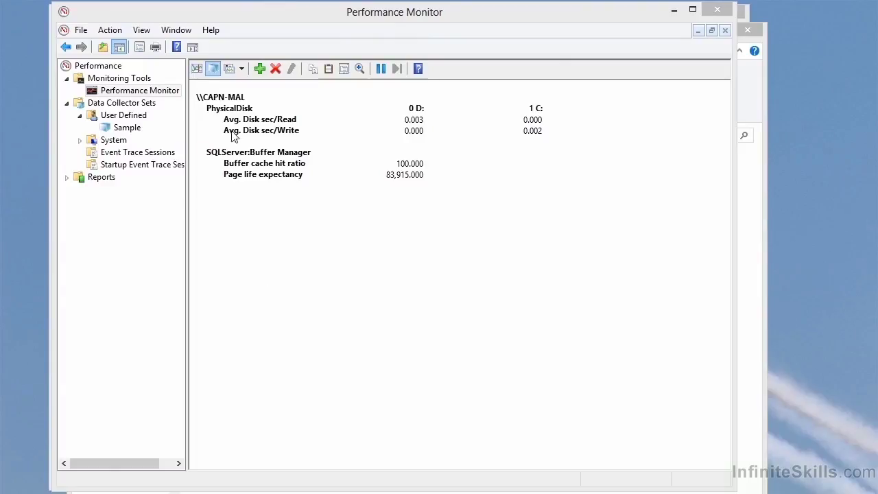
Display the logged counters as a Line graph and zoom it to the range 6:35:02 AM to 6:35:16 AM.
left_click(241, 68)
left_click(256, 87)
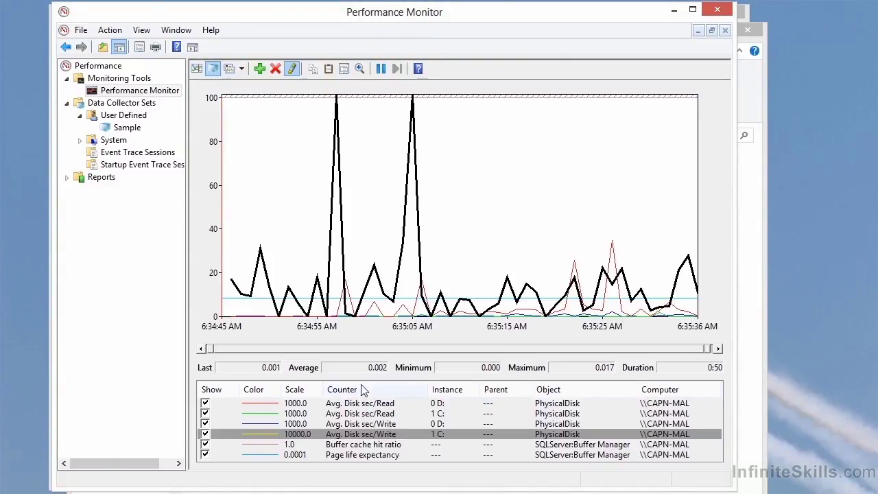
left_click_drag(209, 349, 382, 356)
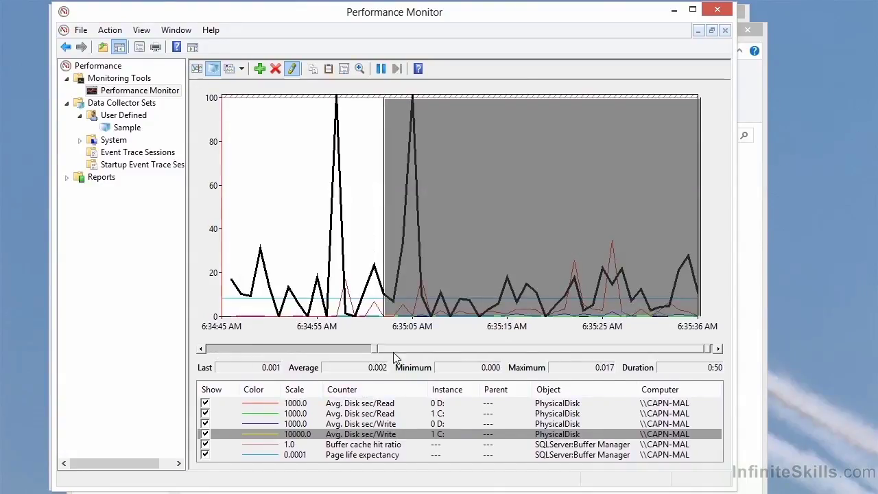
left_click_drag(711, 350, 506, 366)
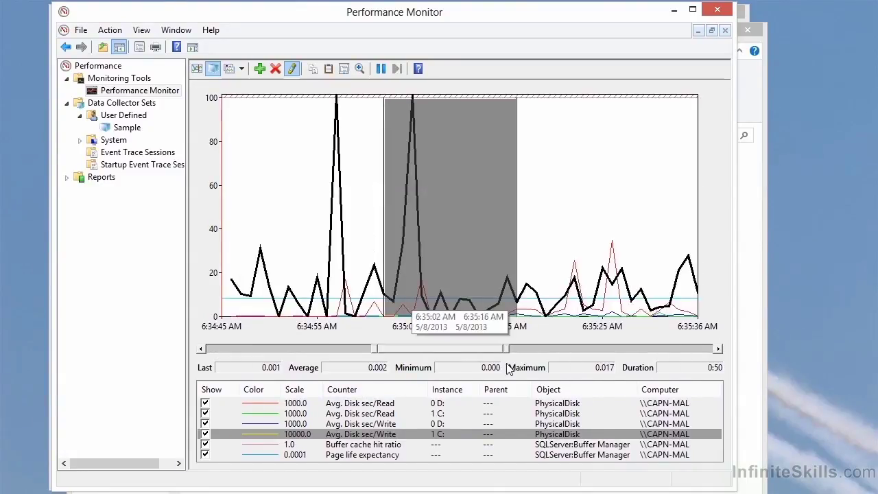
left_click(360, 68)
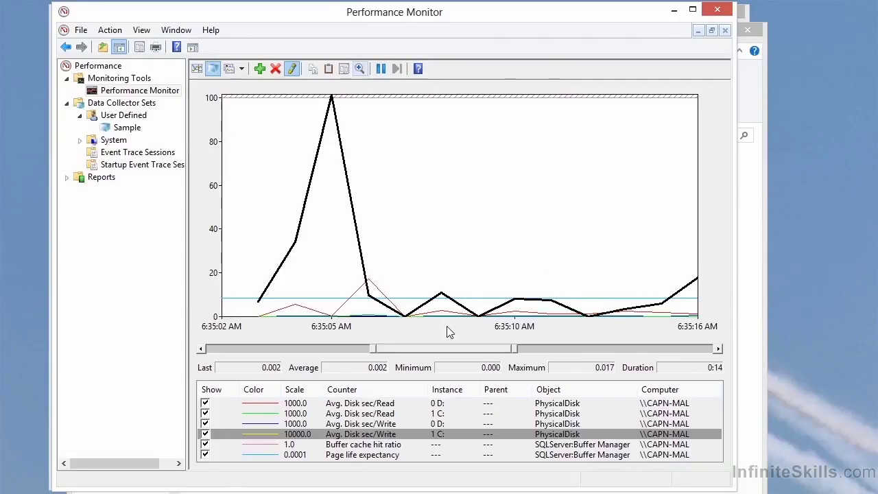
Narrow the graph's time range to end at 6:35:07 AM and zoom to it.
left_click(515, 349)
left_click_drag(515, 349, 424, 350)
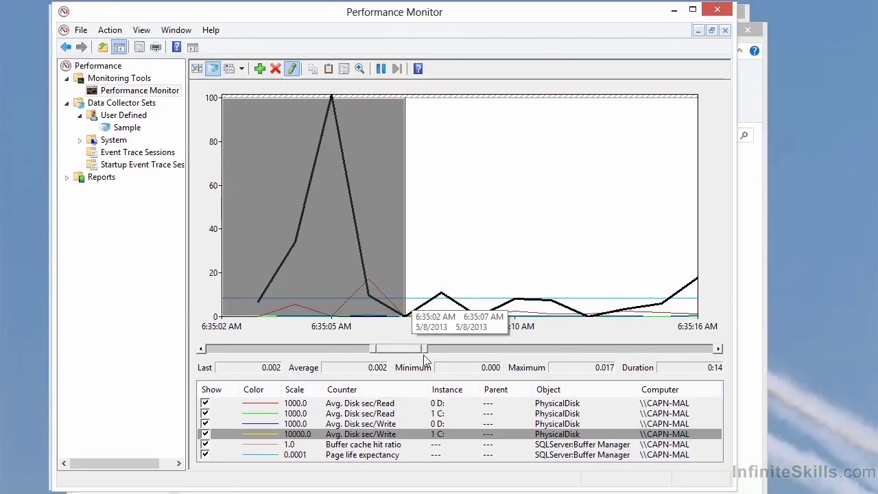
left_click(359, 69)
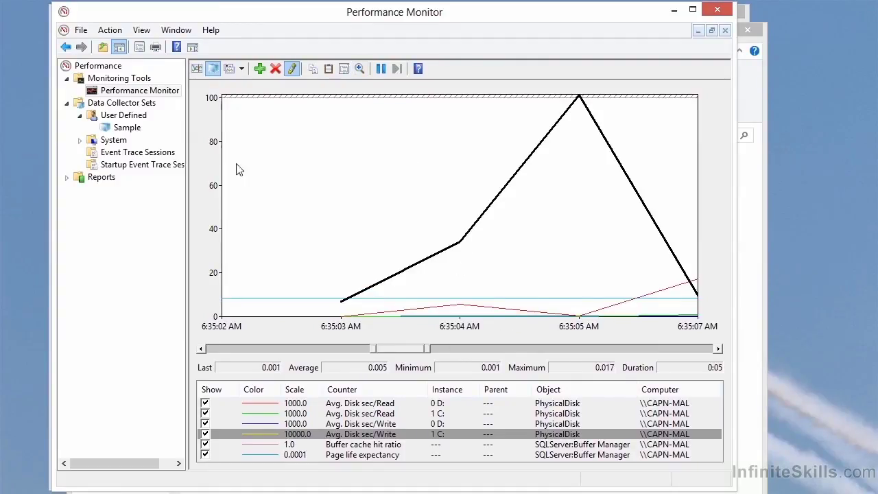
Try the Area graph type for the zoomed log data, and switch the graph to Stacked area.
left_click(243, 69)
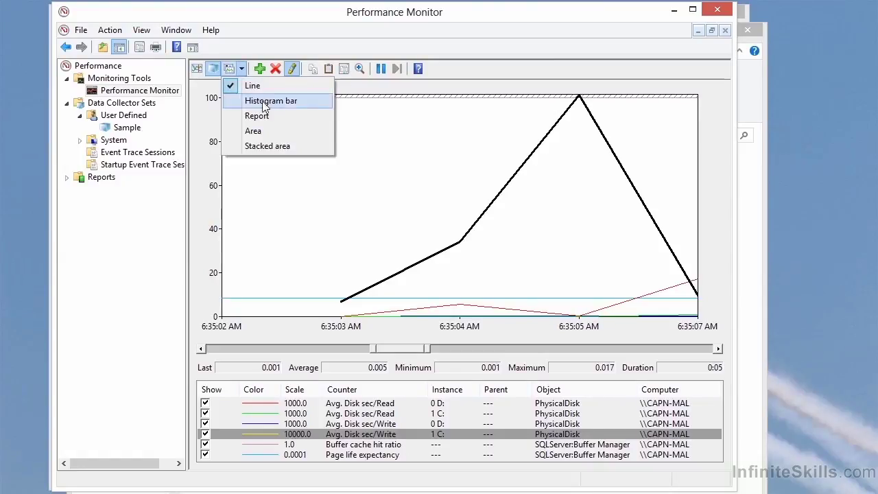
left_click(272, 136)
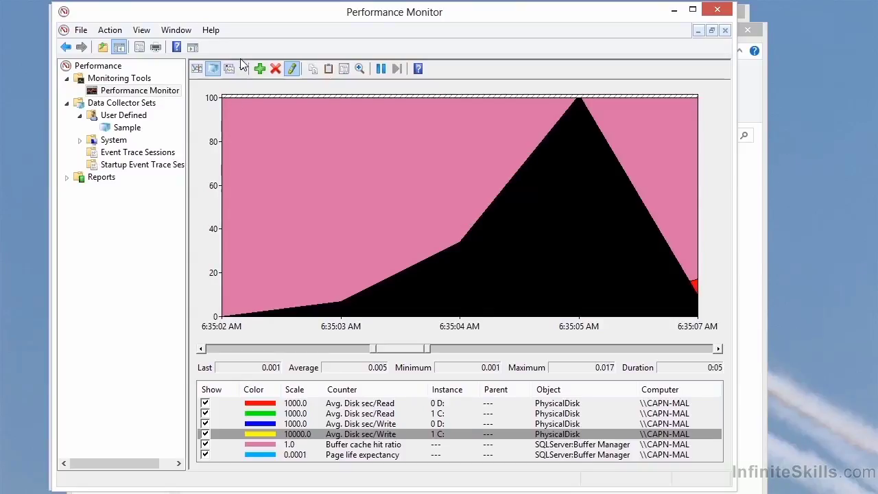
left_click(241, 68)
left_click(242, 147)
mouse_move(243, 150)
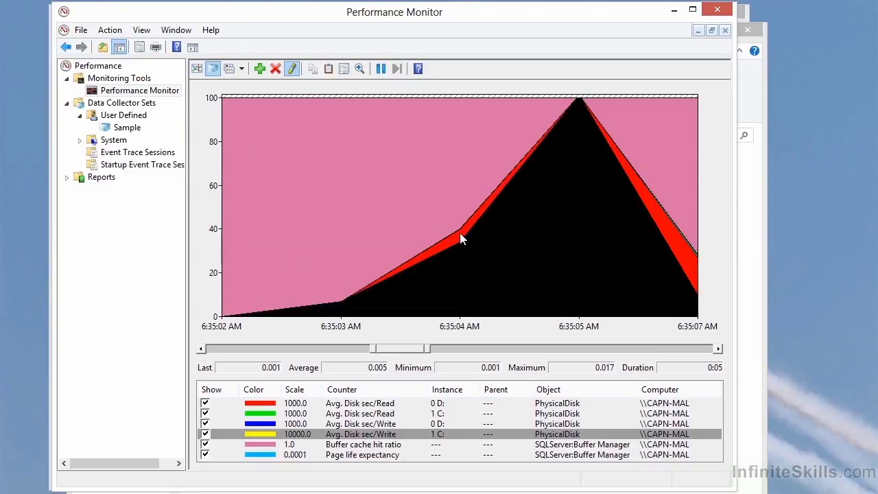
mouse_move(463, 226)
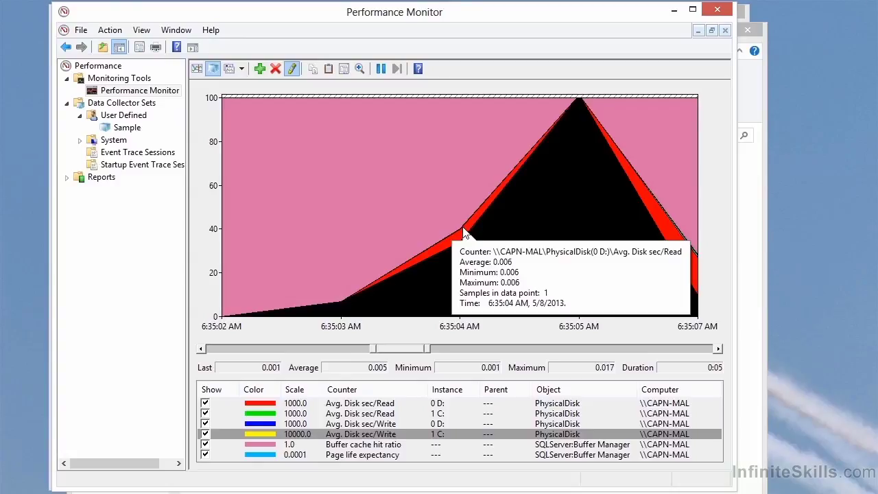